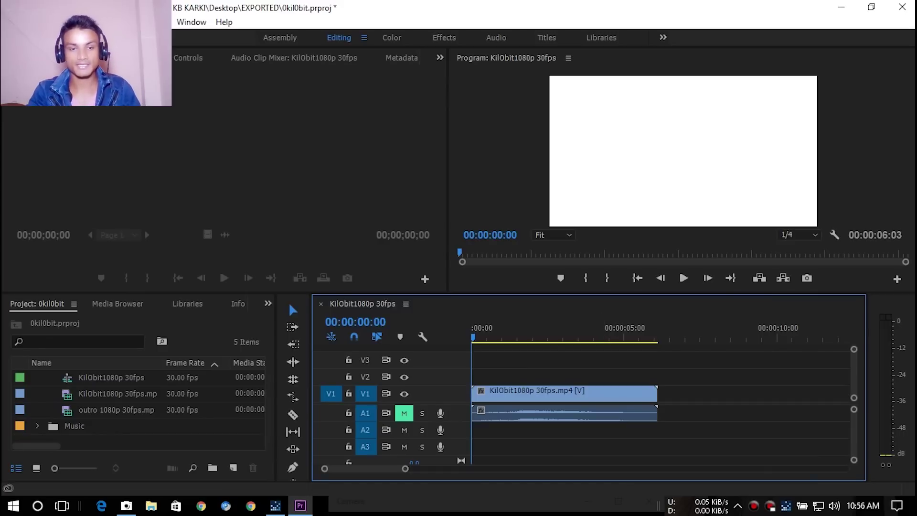
# - Create a blank Title 01 with default settings, then close the title editor without editing it
pyautogui.click(234, 468)
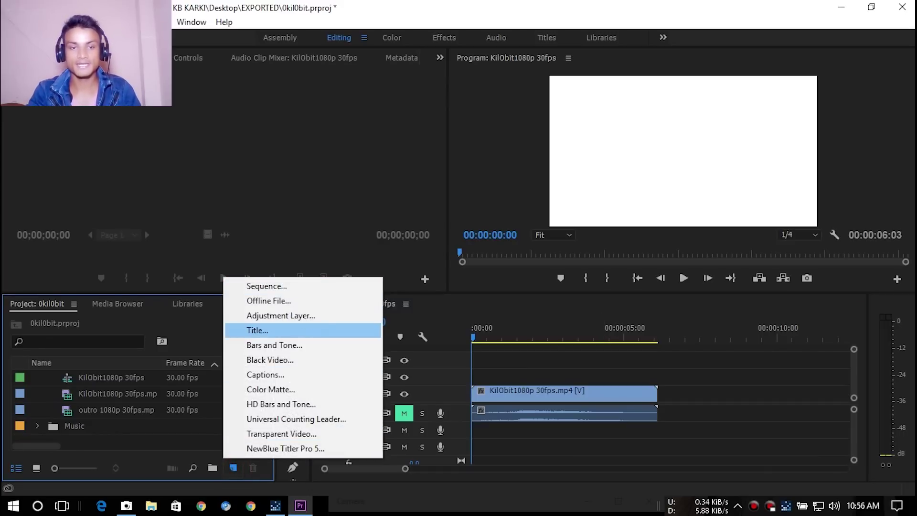
pyautogui.click(258, 330)
pyautogui.press('Return')
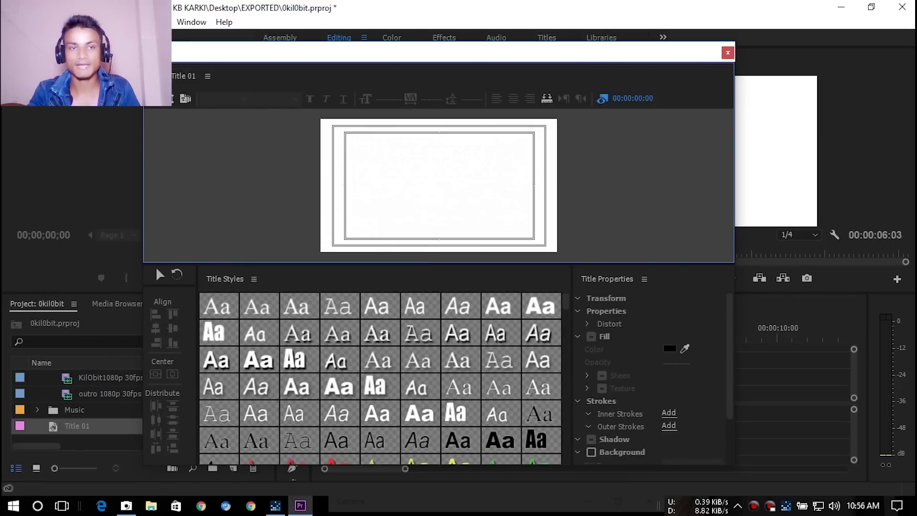
pyautogui.moveTo(482, 59); pyautogui.dragTo(488, 41)
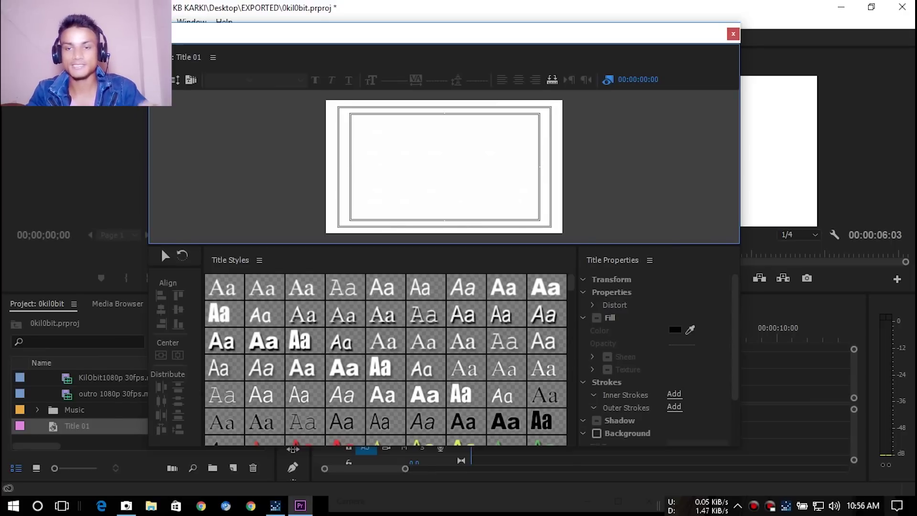
pyautogui.click(733, 34)
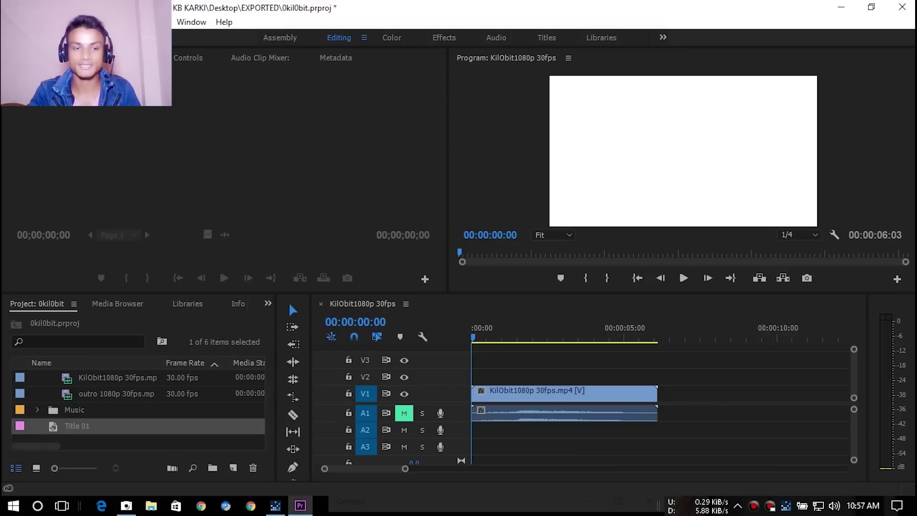
# - Clear Title 01 and start a new 1920x1080, 30 fps NewBlue Titler Pro 5 title
pyautogui.rightClick(203, 425)
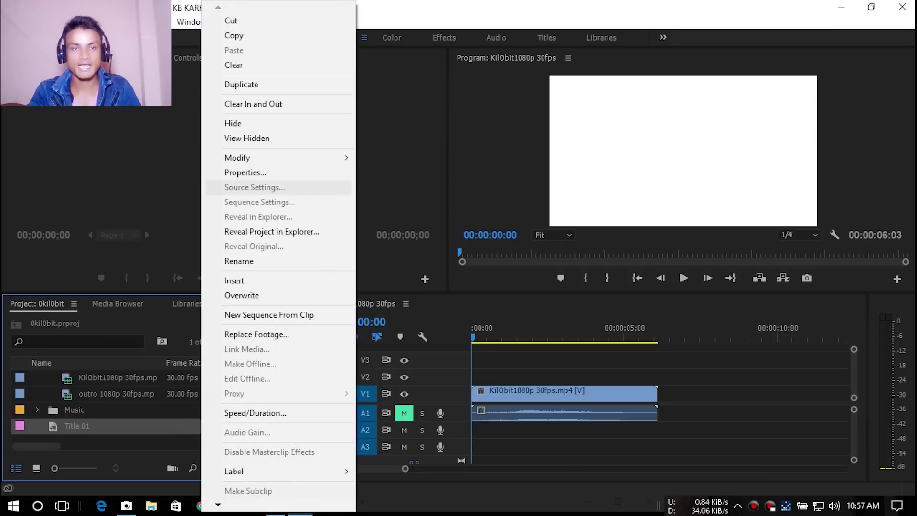
pyautogui.click(233, 65)
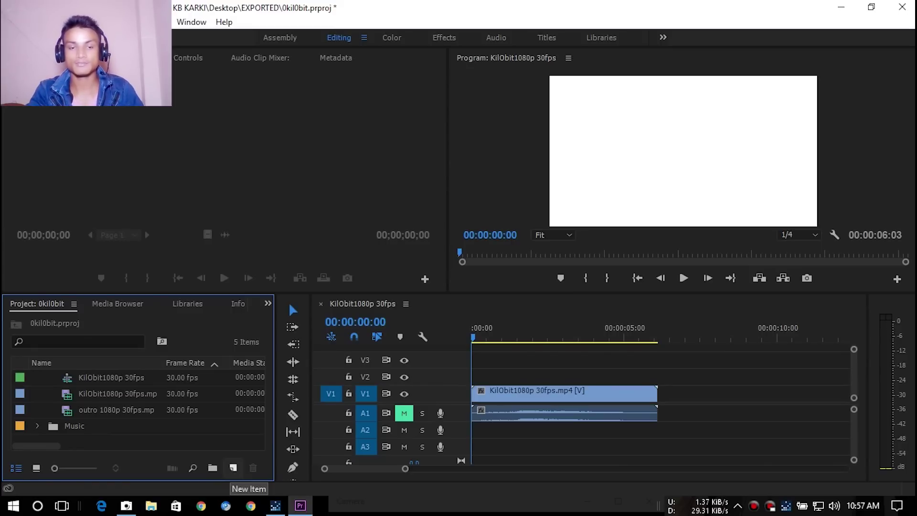
pyautogui.click(233, 469)
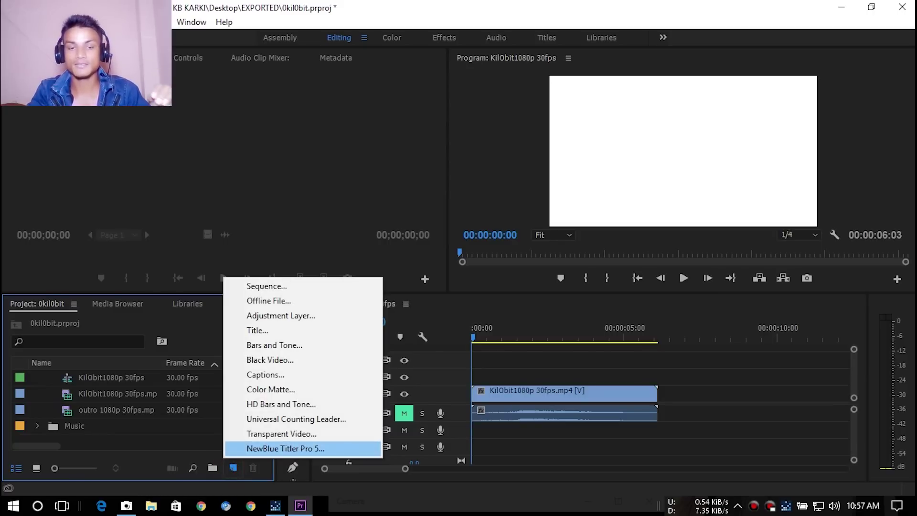
pyautogui.click(285, 448)
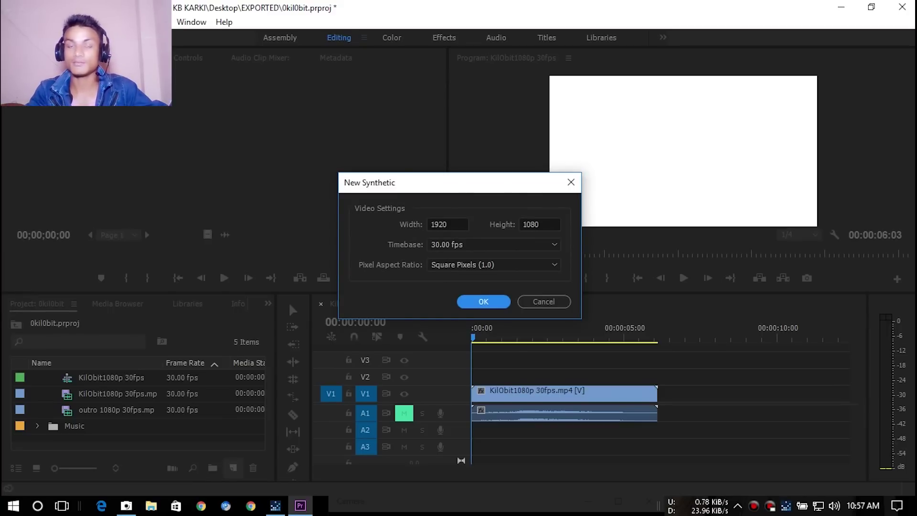
pyautogui.press('Return')
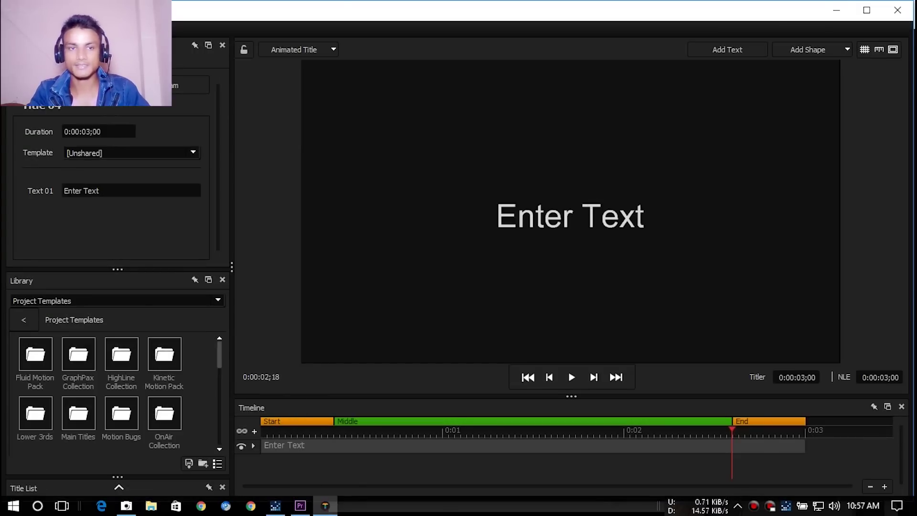
# - Widen the left-side panels so the template Library shows five folders per row
pyautogui.moveTo(232, 266); pyautogui.dragTo(251, 266)
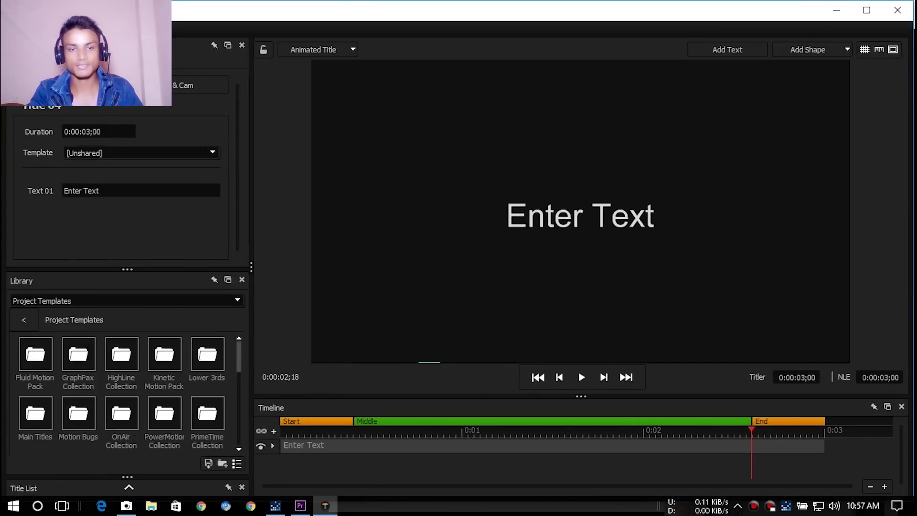
pyautogui.moveTo(238, 352)
pyautogui.mouseDown()
pyautogui.moveTo(239, 382)
pyautogui.moveTo(239, 352)
pyautogui.mouseUp()
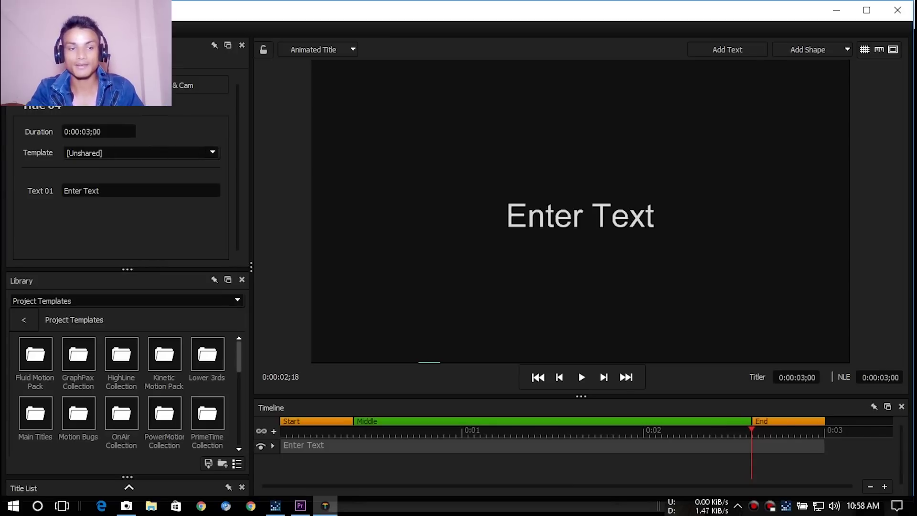
# - Apply the Basic Blue Center L3rd template from the Lower 3rds folder
pyautogui.doubleClick(207, 355)
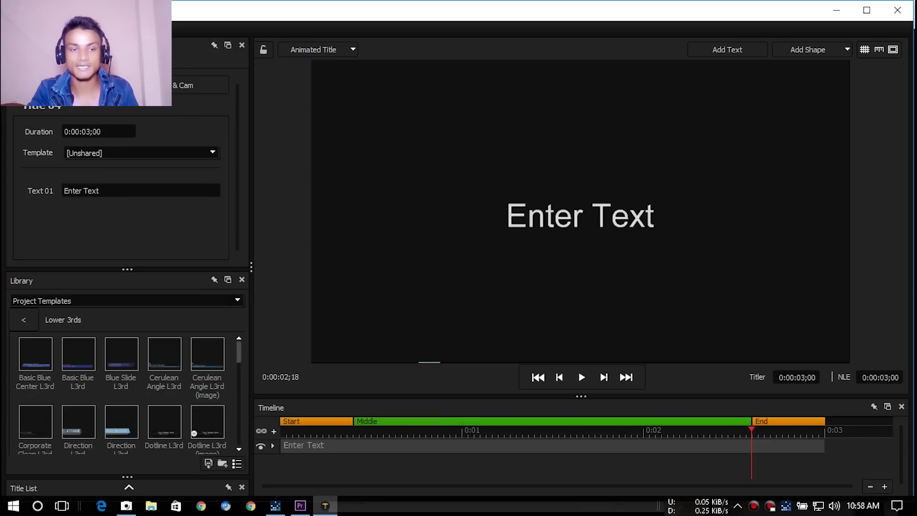
pyautogui.moveTo(37, 370)
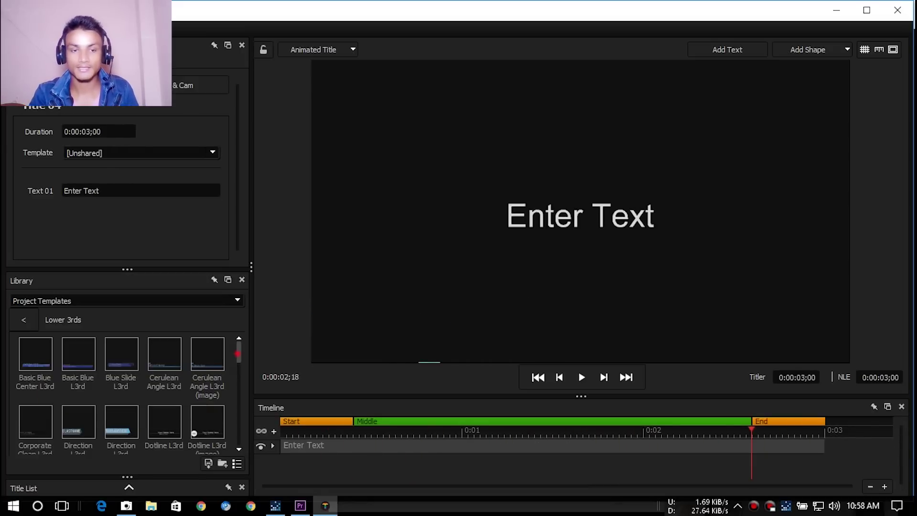
pyautogui.scroll(-2, 238, 354)
pyautogui.scroll(2, 237, 353)
pyautogui.doubleClick(32, 366)
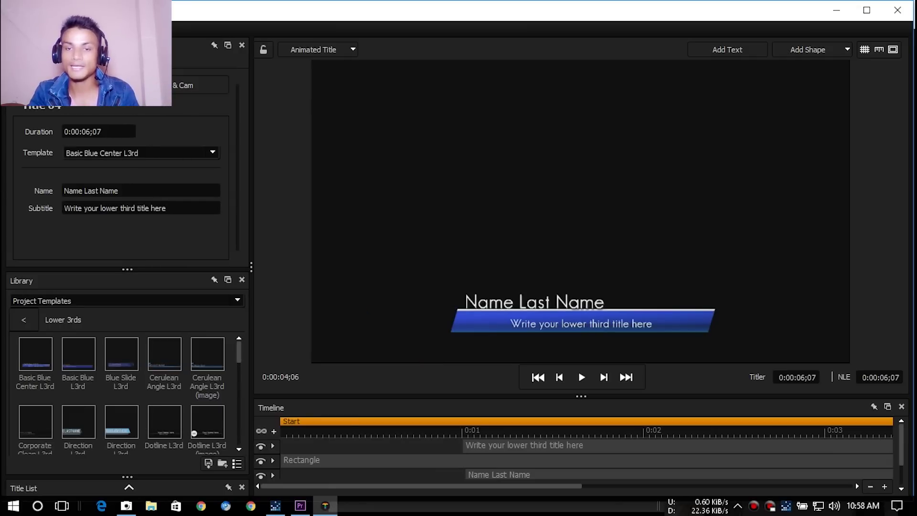
# - Replace the name line with 'I M KB' and insert 'YOUTUUDSNN' after 'Write' in the subtitle
pyautogui.click(568, 299)
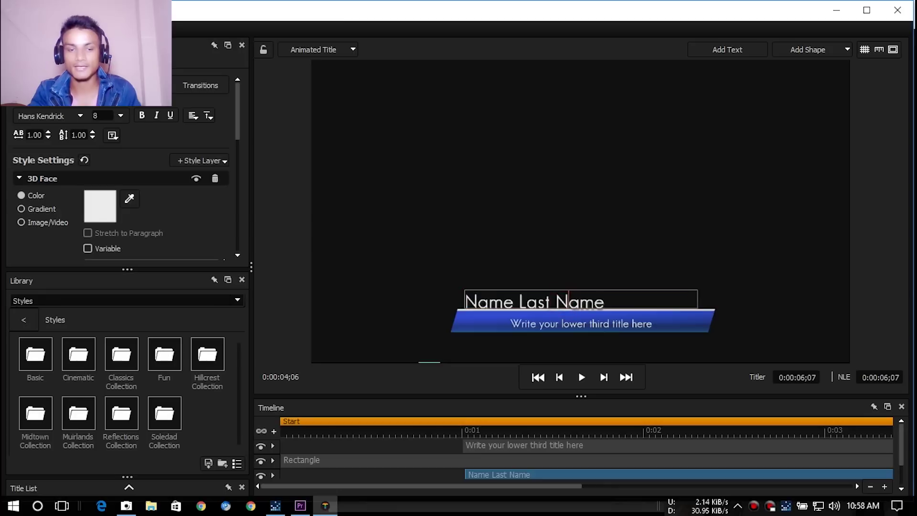
pyautogui.hotkey('ctrl', 'a')
pyautogui.write('I')
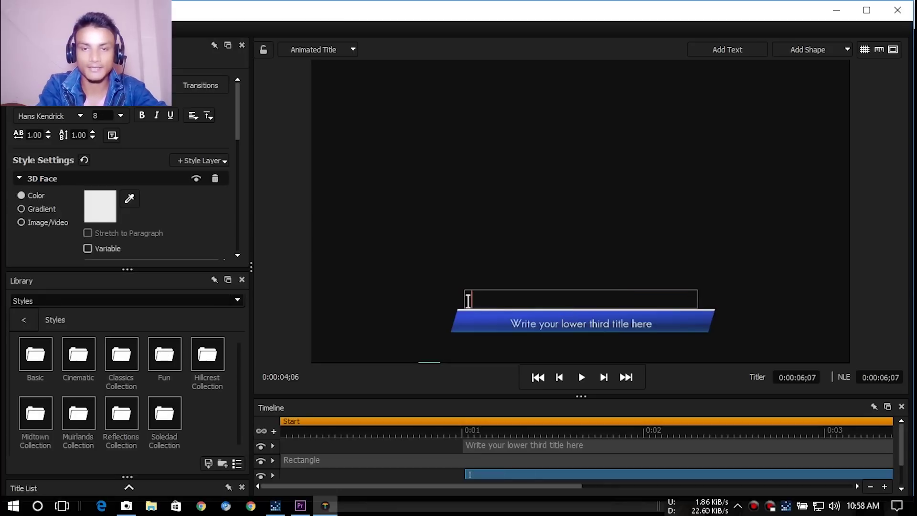
pyautogui.write(' M KB')
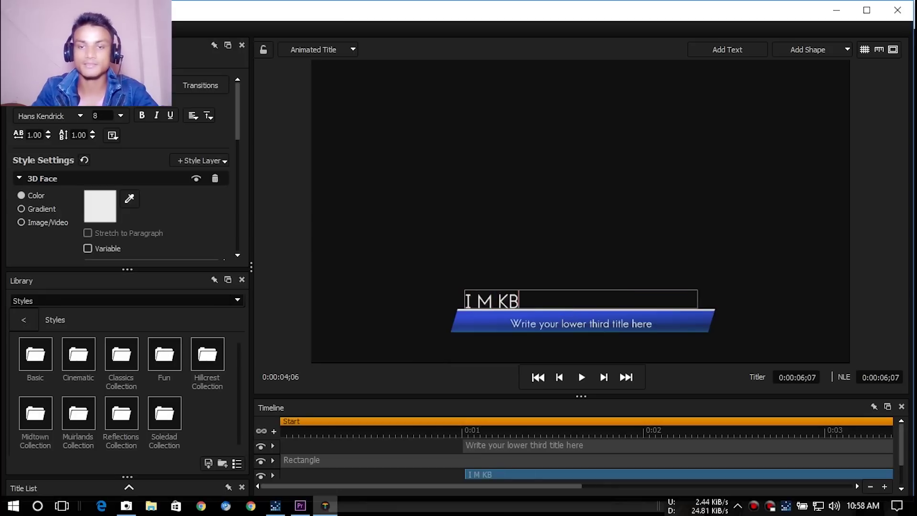
pyautogui.click(535, 324)
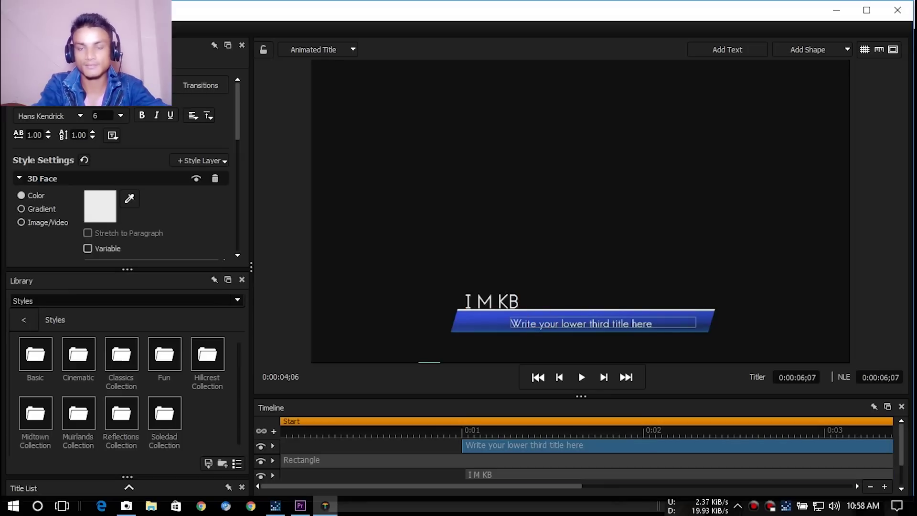
pyautogui.write('YOUTUUDSN')
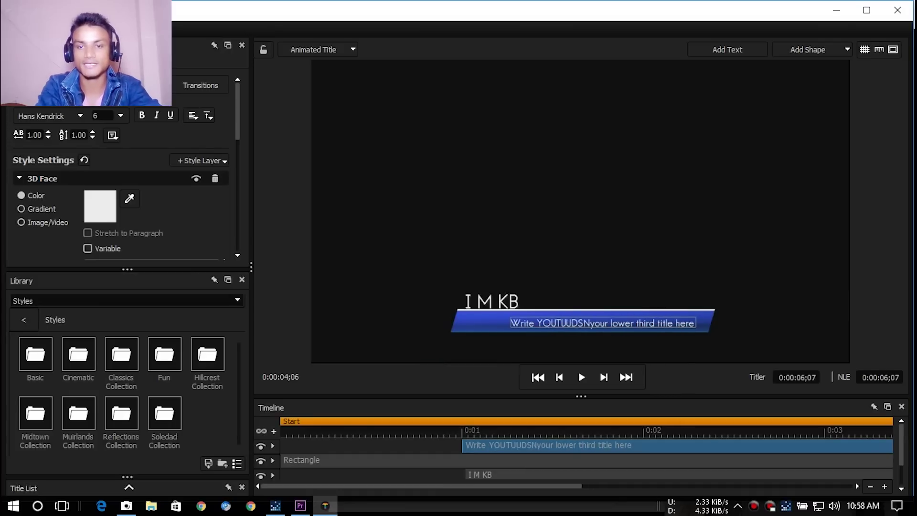
pyautogui.write('N')
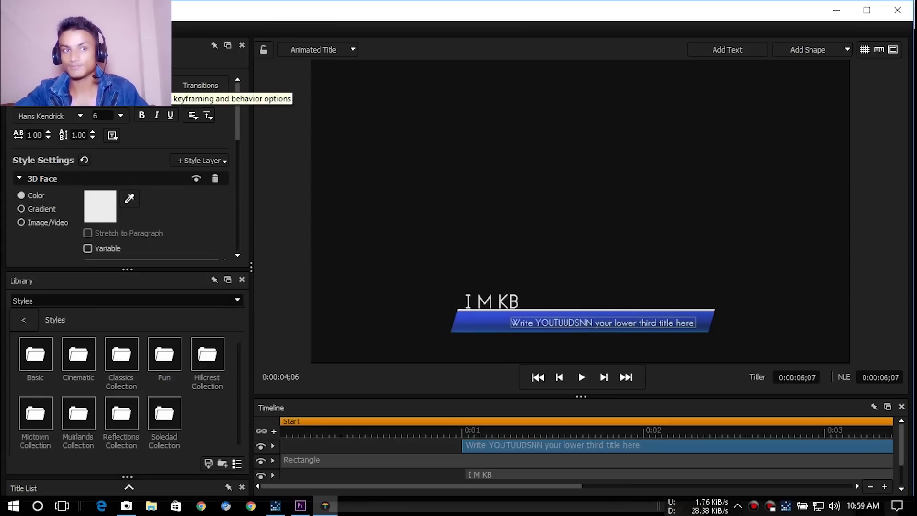
# - Set the lower-third text font to Fira Sans SemiBold and close Titler Pro to return to Premiere
pyautogui.click(169, 86)
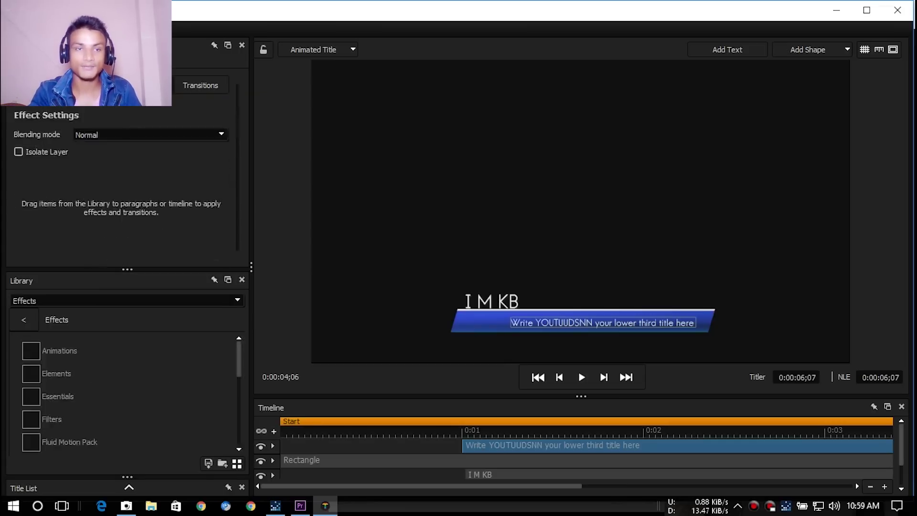
pyautogui.click(139, 86)
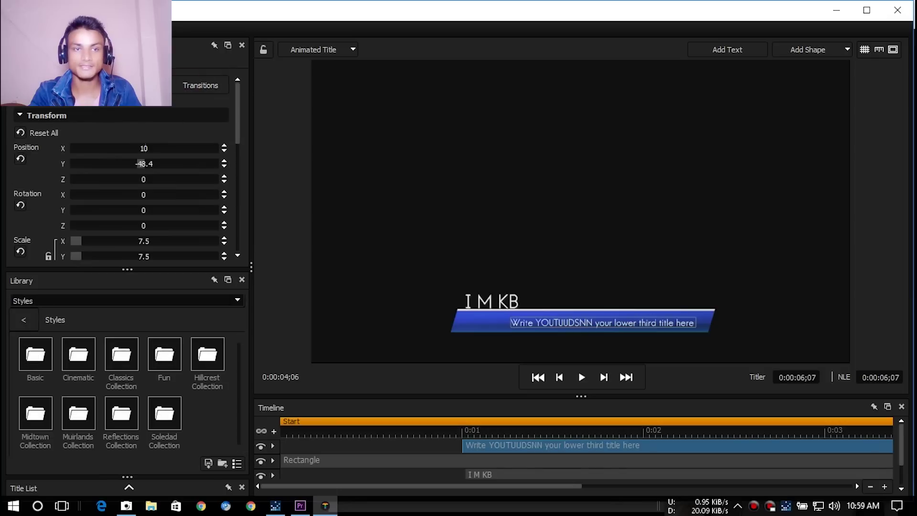
pyautogui.click(105, 86)
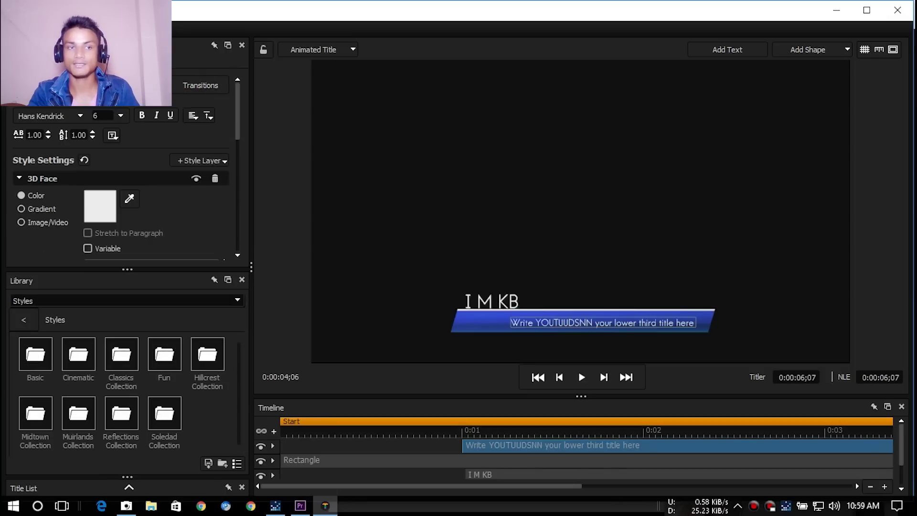
pyautogui.click(80, 115)
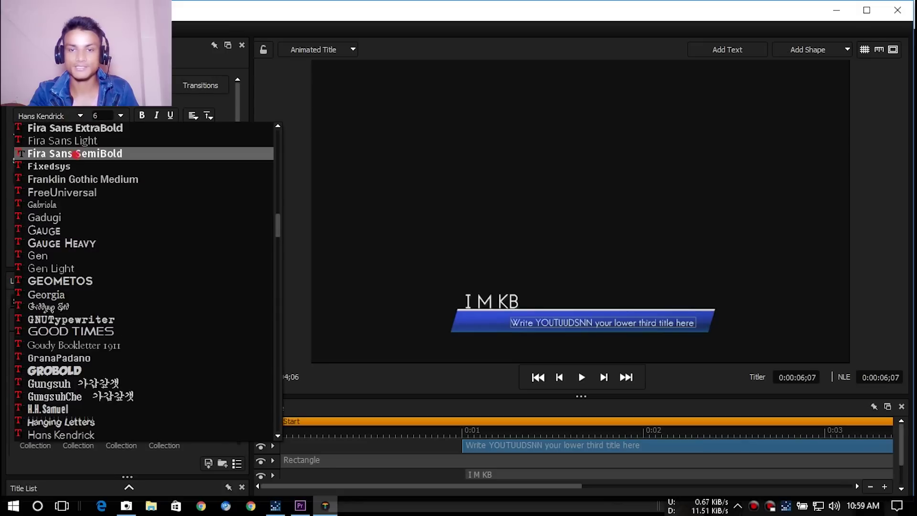
pyautogui.click(76, 153)
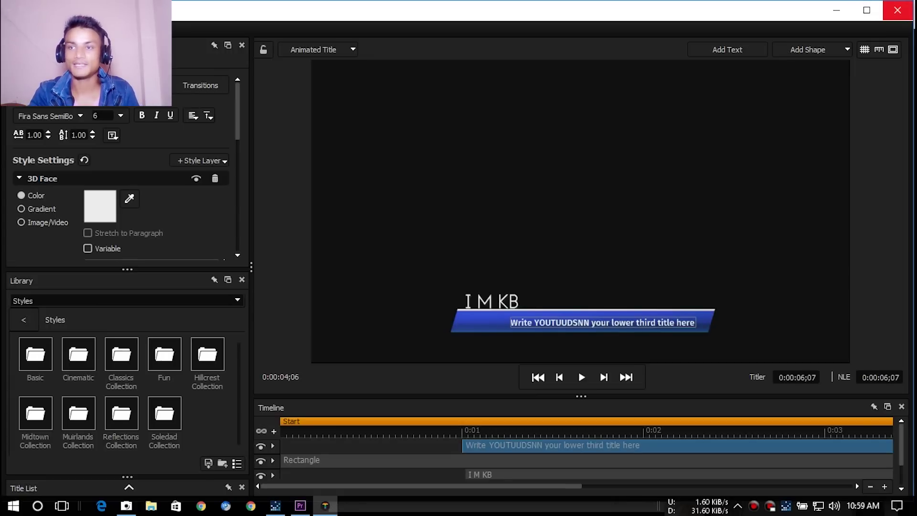
pyautogui.click(898, 10)
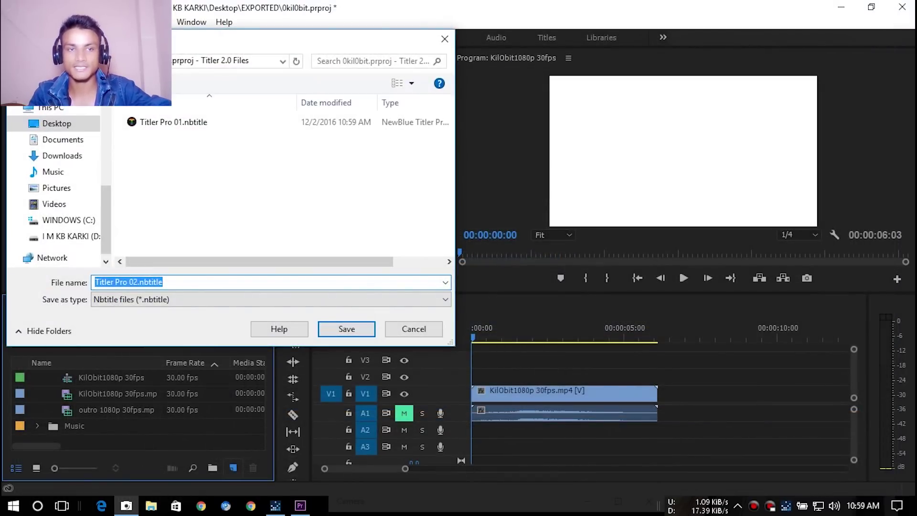
# - Save the title as Titler Pro 02.nbtitle and place it on V2 right after the intro clip
pyautogui.press('Return')
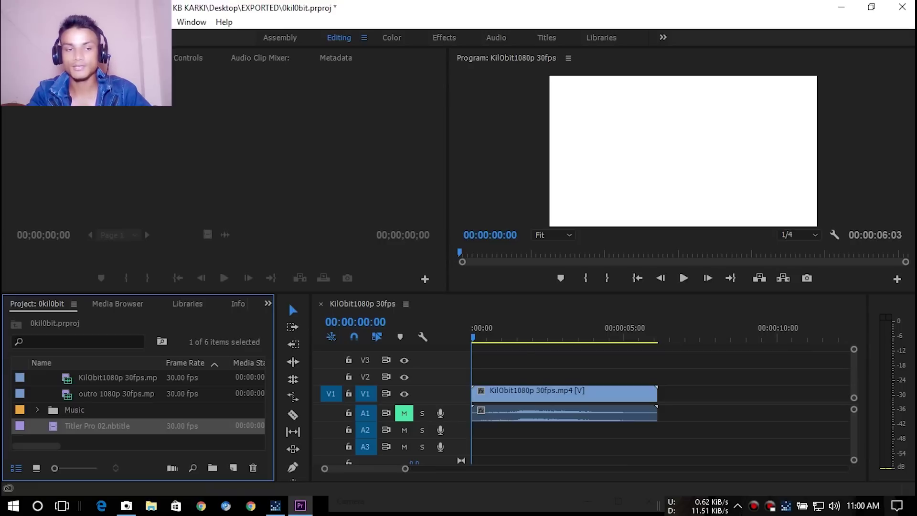
pyautogui.moveTo(53, 425); pyautogui.dragTo(702, 377)
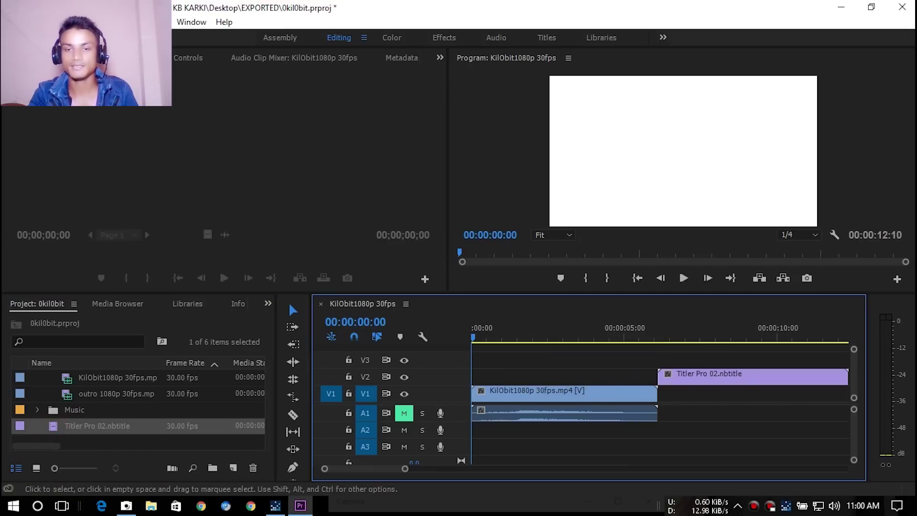
pyautogui.click(684, 278)
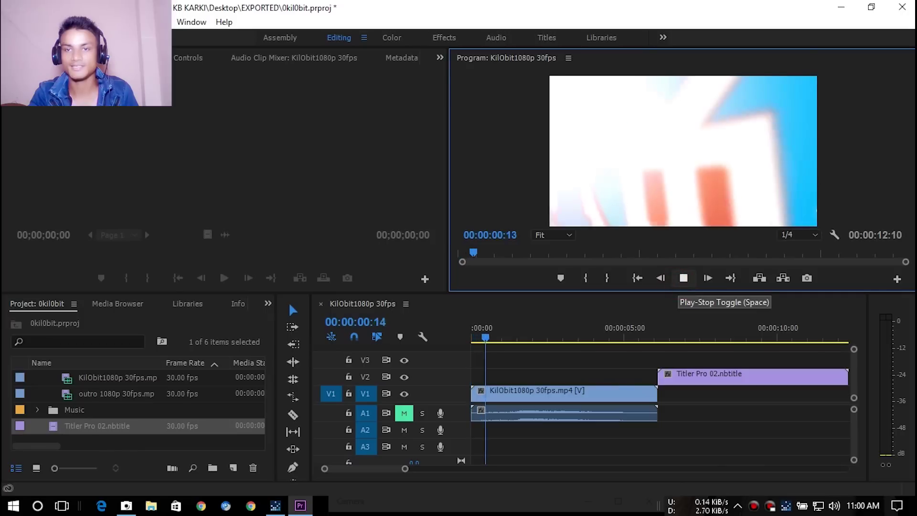
pyautogui.click(684, 278)
pyautogui.click(597, 330)
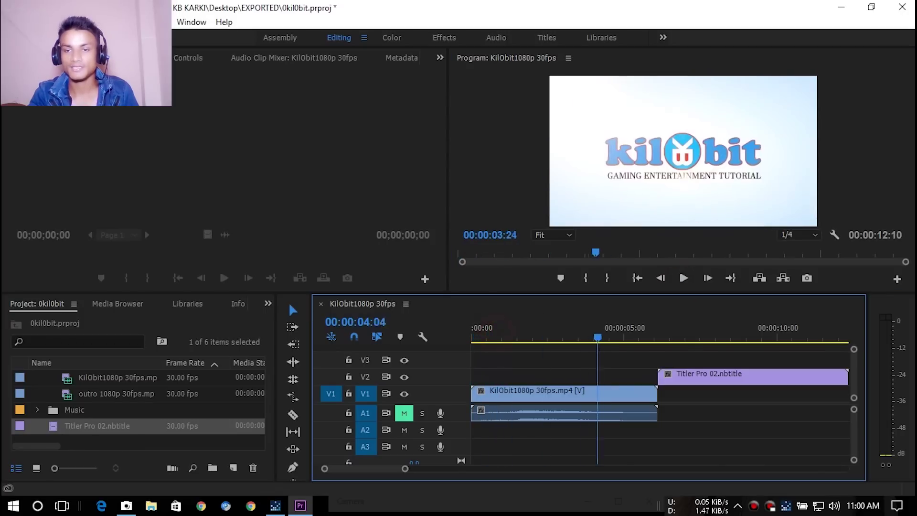
pyautogui.moveTo(598, 330); pyautogui.dragTo(658, 330)
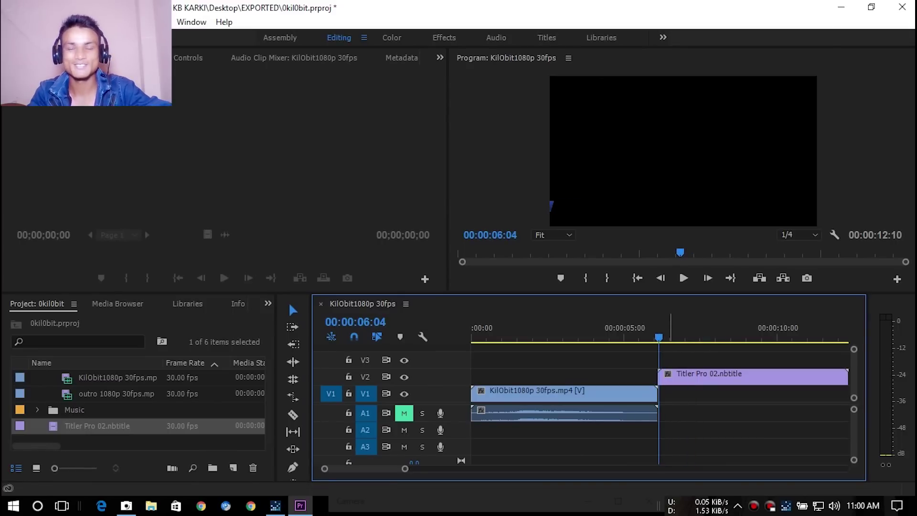
pyautogui.click(684, 278)
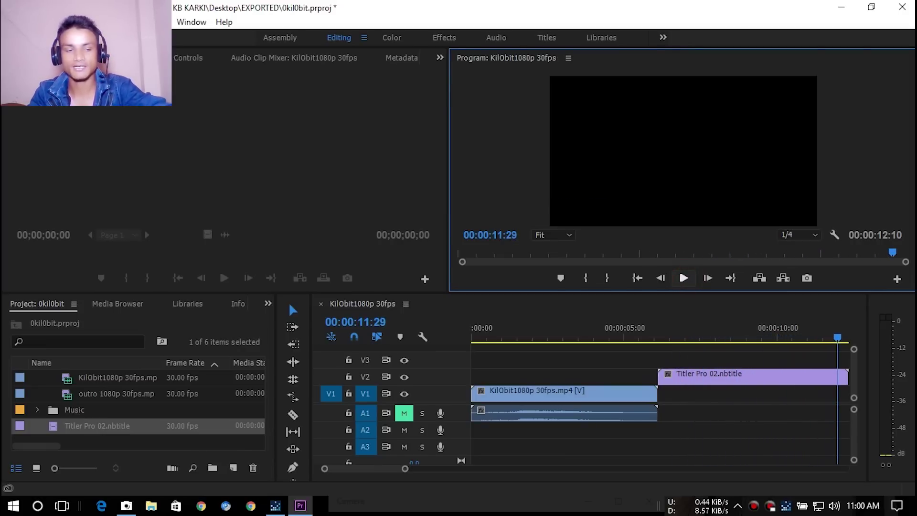
pyautogui.press('`')
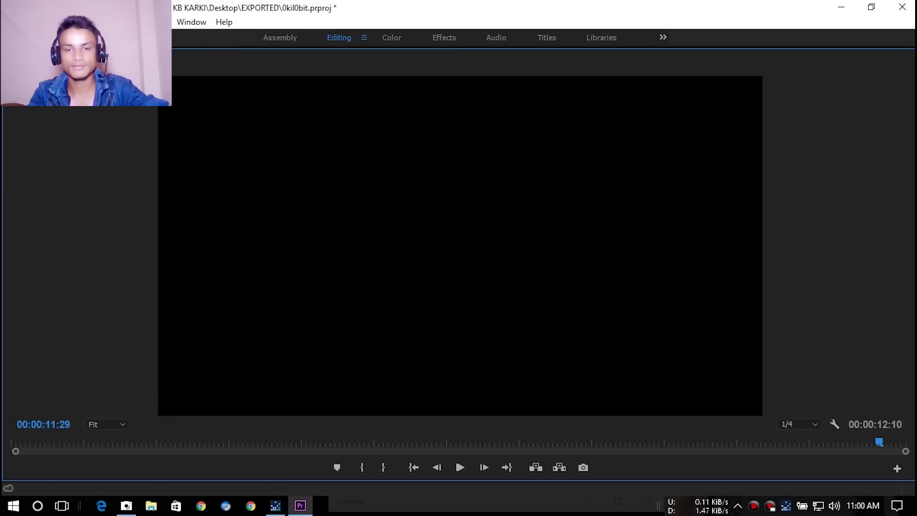
pyautogui.click(459, 467)
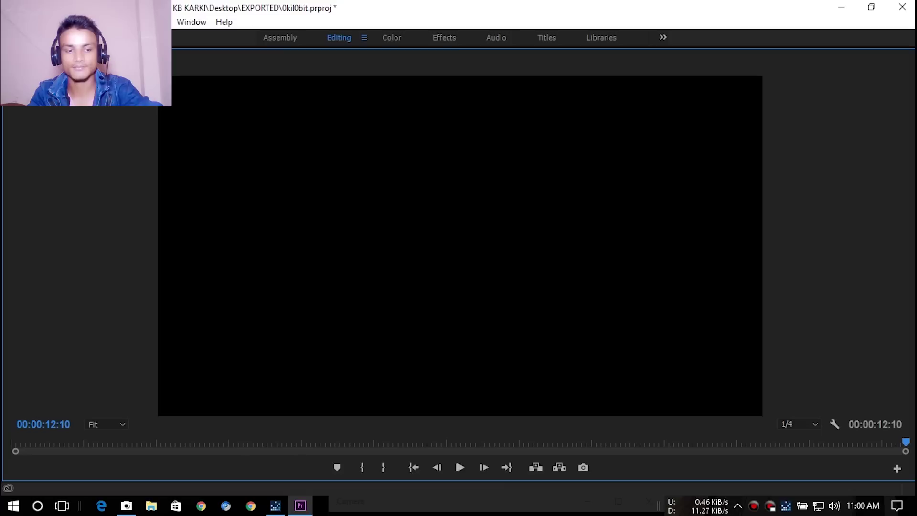
pyautogui.press('`')
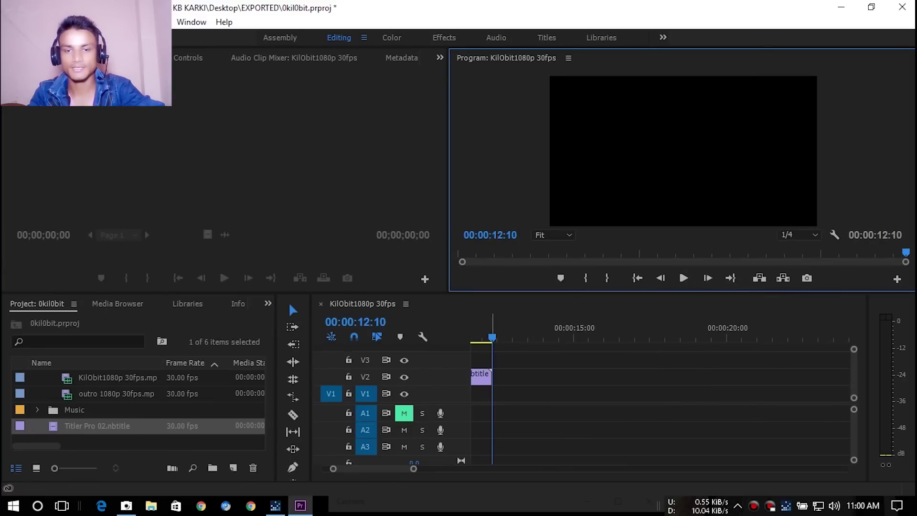
pyautogui.moveTo(396, 469); pyautogui.dragTo(387, 468)
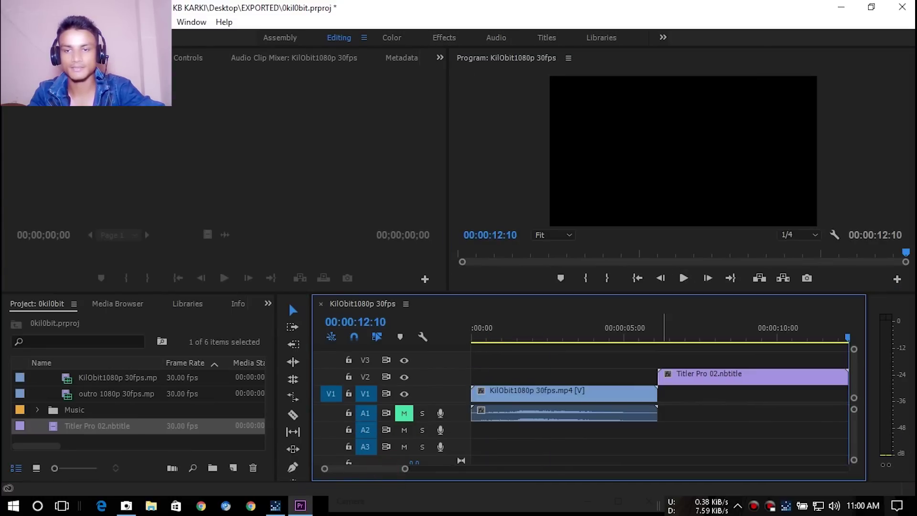
pyautogui.click(655, 326)
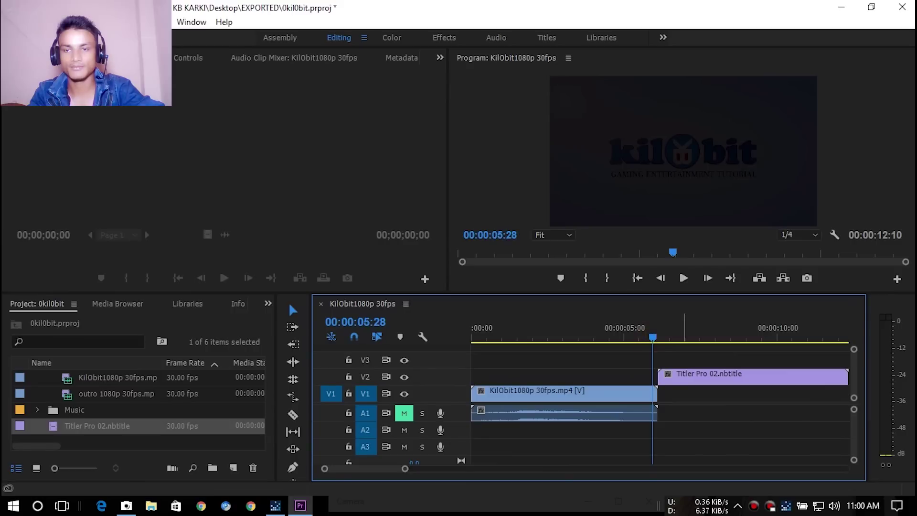
pyautogui.click(683, 278)
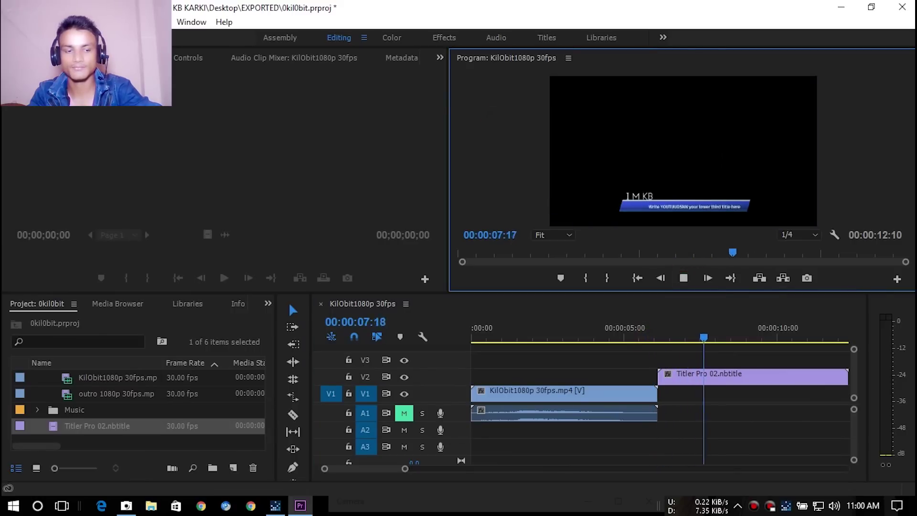
pyautogui.press('`')
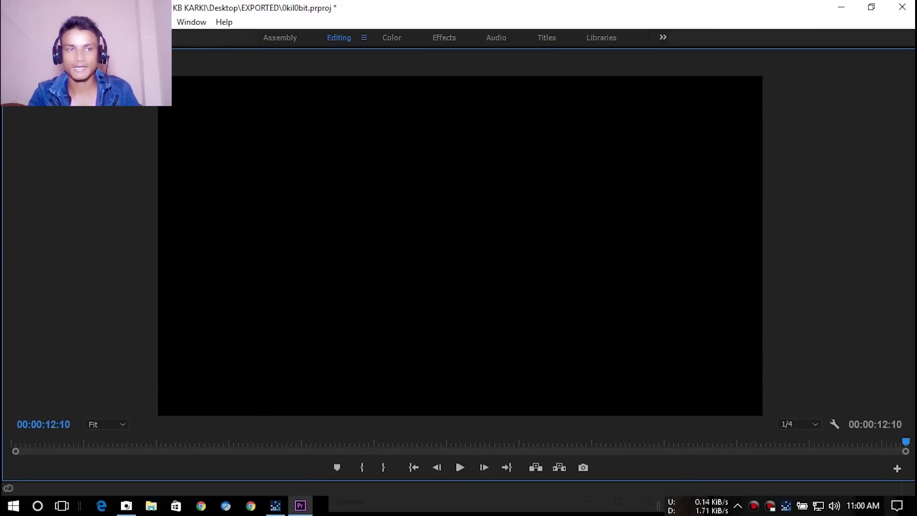
pyautogui.press('`')
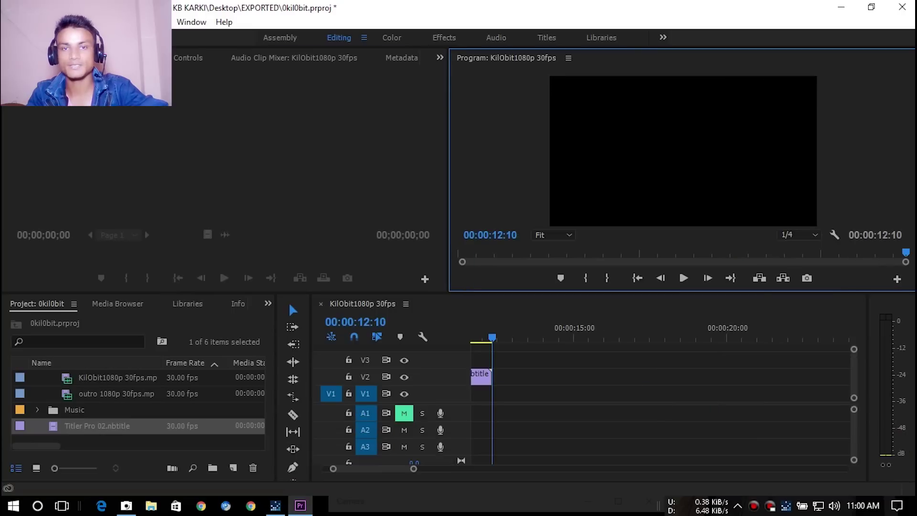